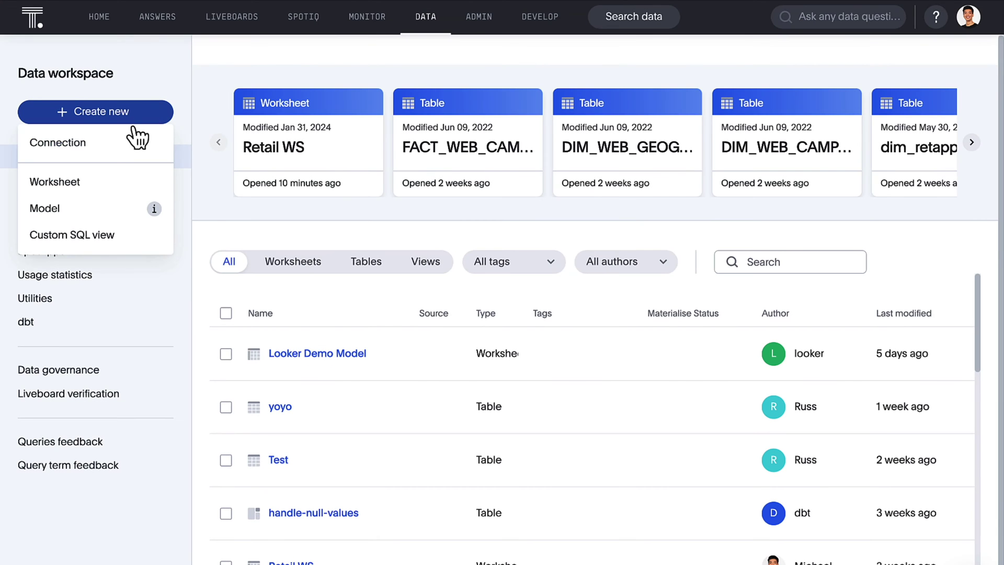
- Start a new cloud-data model connected to the Sage Retail Connection
left_click(89, 202)
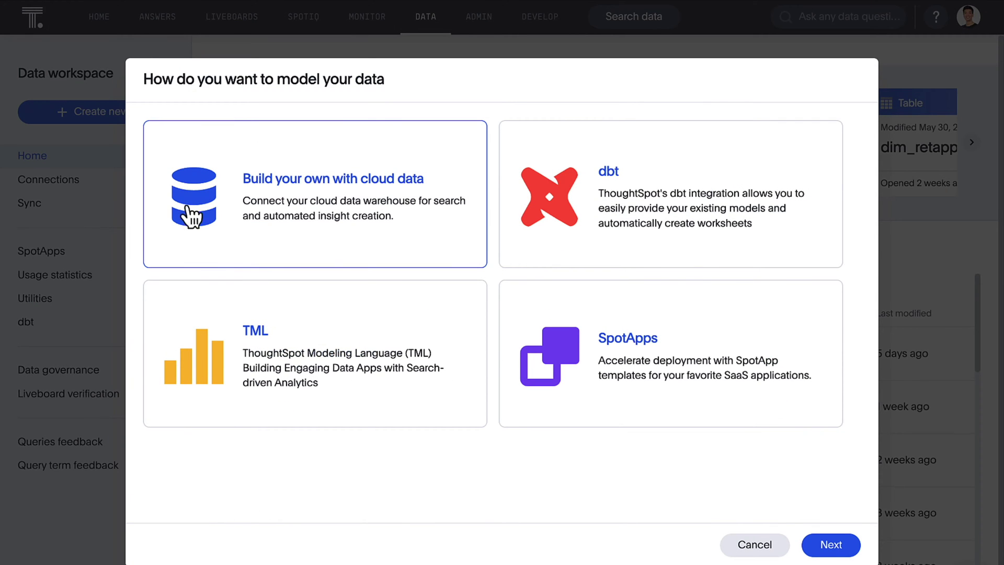
left_click(831, 548)
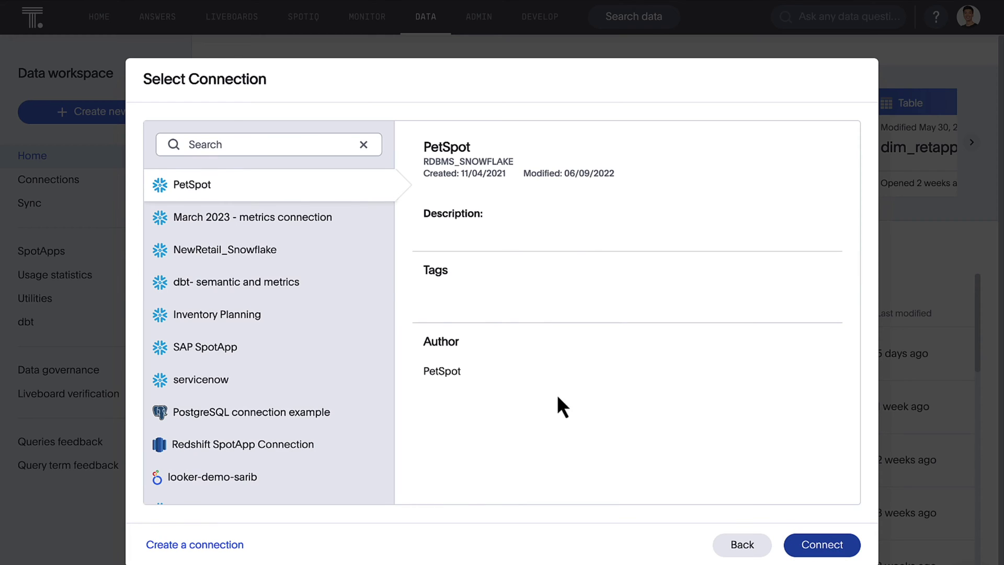
left_click(311, 145)
type("sage")
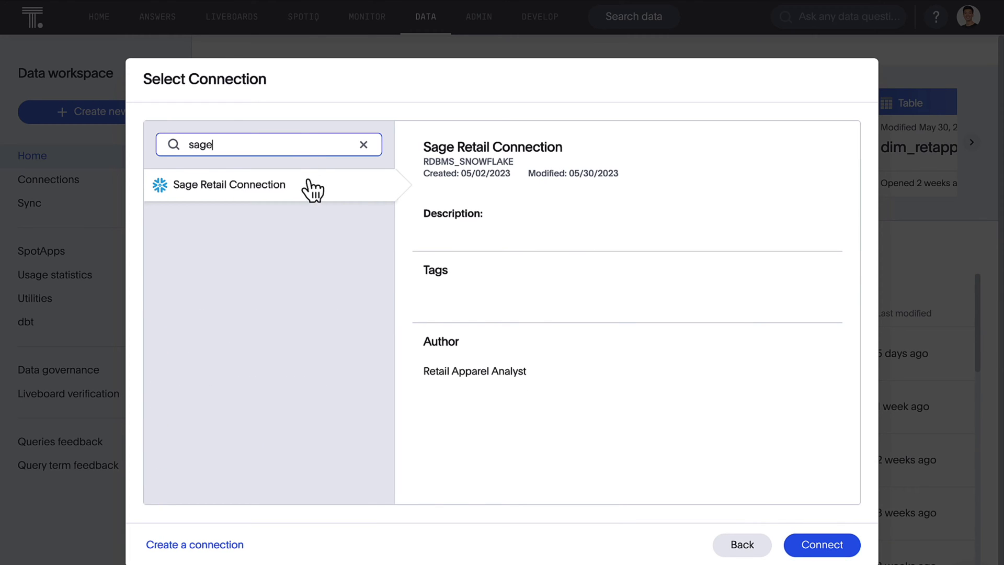
left_click(814, 552)
- Place dim_retapp_products, dim_retapp_stores and fact_retapp_sales on the model canvas
left_click_drag(113, 205, 470, 261)
left_click_drag(119, 229, 361, 277)
left_click_drag(65, 263, 406, 293)
- Join fact_retapp_sales to dim_retapp_products on productid
left_click(682, 301)
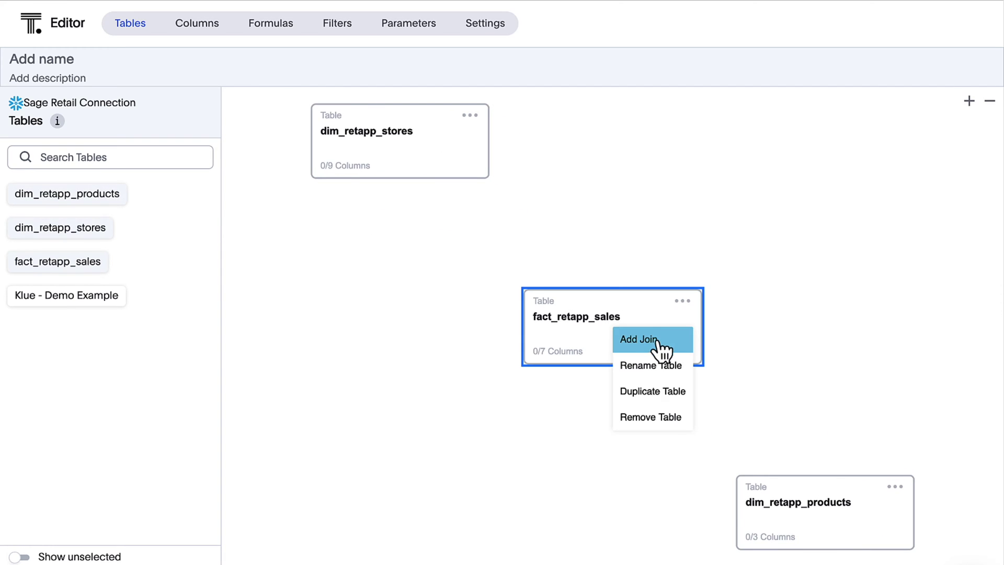
left_click(658, 341)
left_click(626, 186)
left_click(576, 259)
left_click(352, 240)
left_click(298, 313)
left_click(625, 250)
left_click(572, 312)
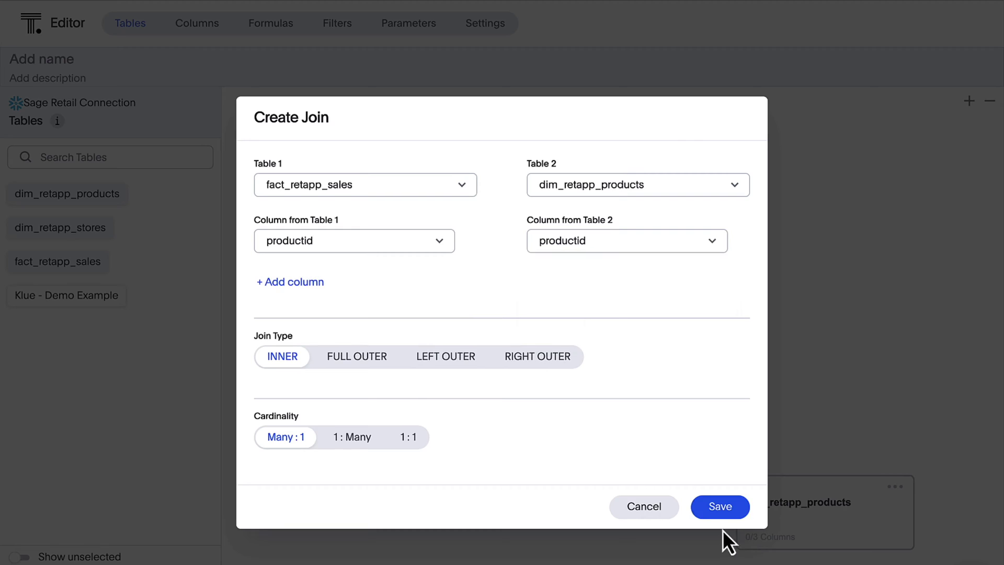
left_click(720, 507)
- Join fact_retapp_sales to dim_retapp_stores on storeid
left_click(681, 298)
left_click(639, 339)
left_click(632, 186)
left_click(576, 277)
left_click(372, 241)
type("st")
left_click(285, 313)
left_click(626, 240)
left_click(554, 312)
left_click(703, 507)
- Add the products, stores and sales table columns to the model
left_click(207, 29)
left_click_drag(80, 193, 478, 225)
left_click_drag(73, 308, 352, 319)
scroll(78, 366, "down", 5)
left_click_drag(79, 434, 302, 487)
- Add an 'Average Store Sales' formula using the group_aggregate average sales expression
left_click(271, 23)
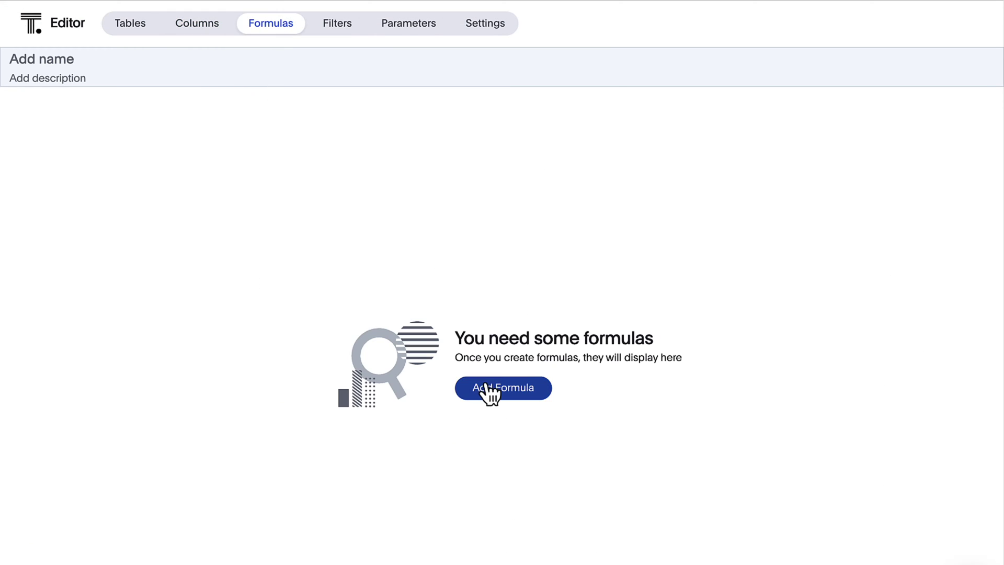
left_click(491, 390)
type("Average Store Sales")
left_click(374, 260)
type("group_aggregate (average(sales ),{storeid},query_filters ())")
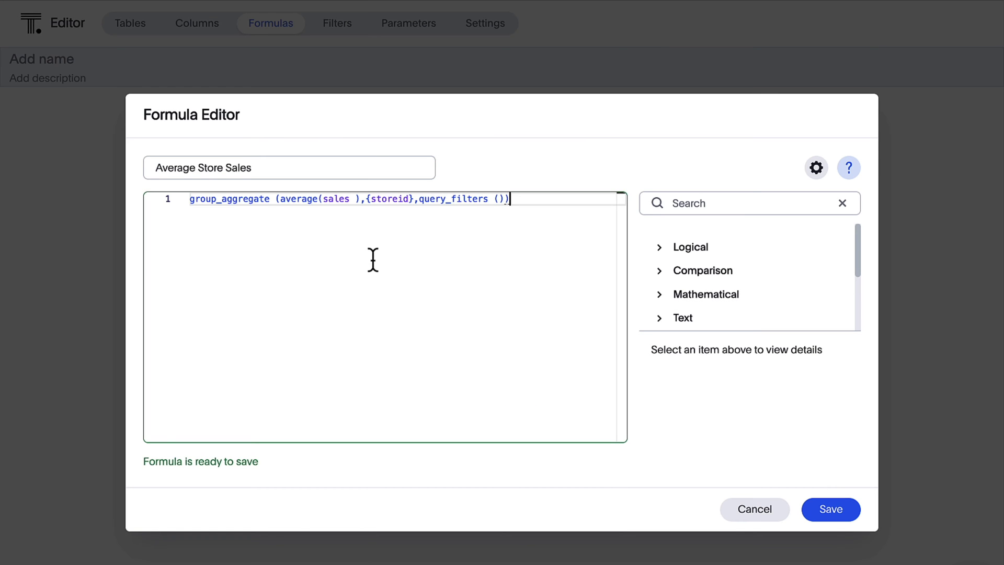
left_click(825, 510)
- Save the model with the title 'Retail Sales Model'
left_click(919, 539)
type("Reta")
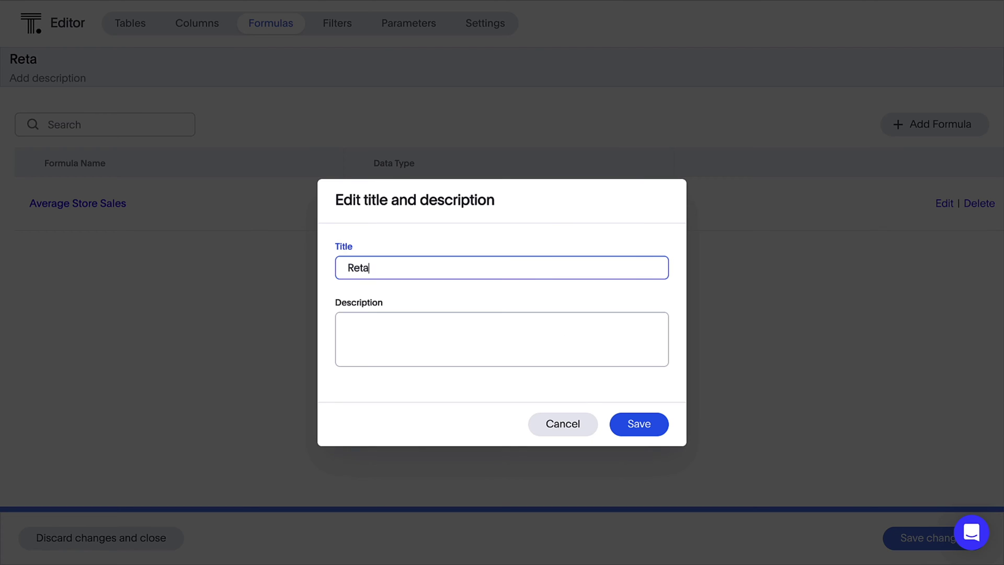
type("il Sales Model")
left_click(635, 424)
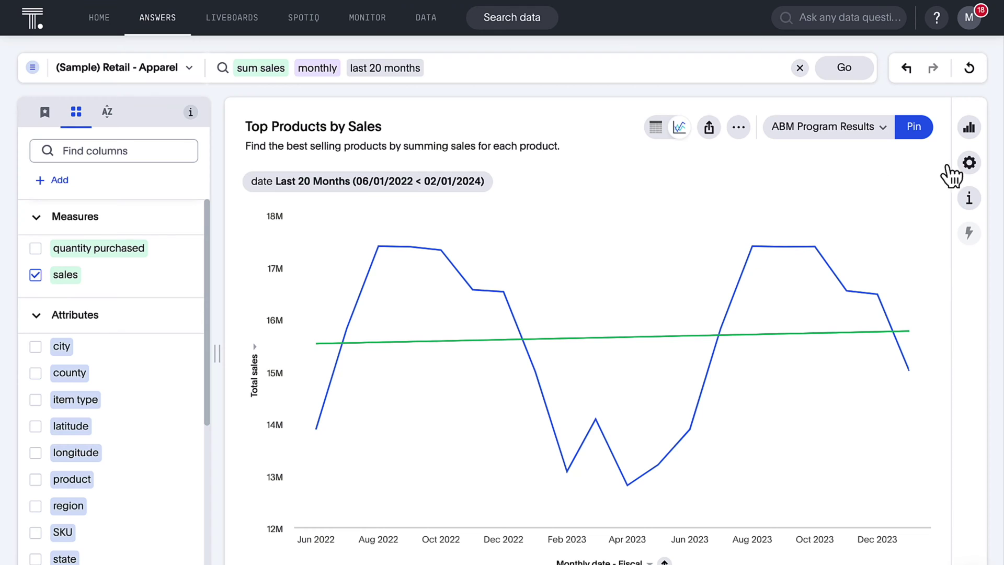
- In advanced chart settings, make tooltip labels bold and tooltip values blue
left_click(968, 163)
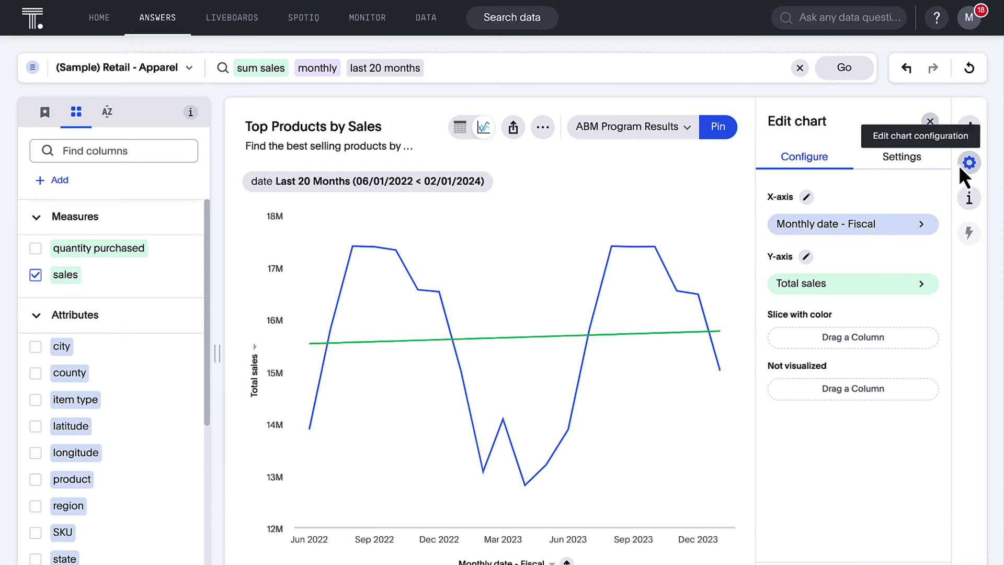
left_click(910, 157)
left_click(873, 549)
scroll(536, 390, "down", 3)
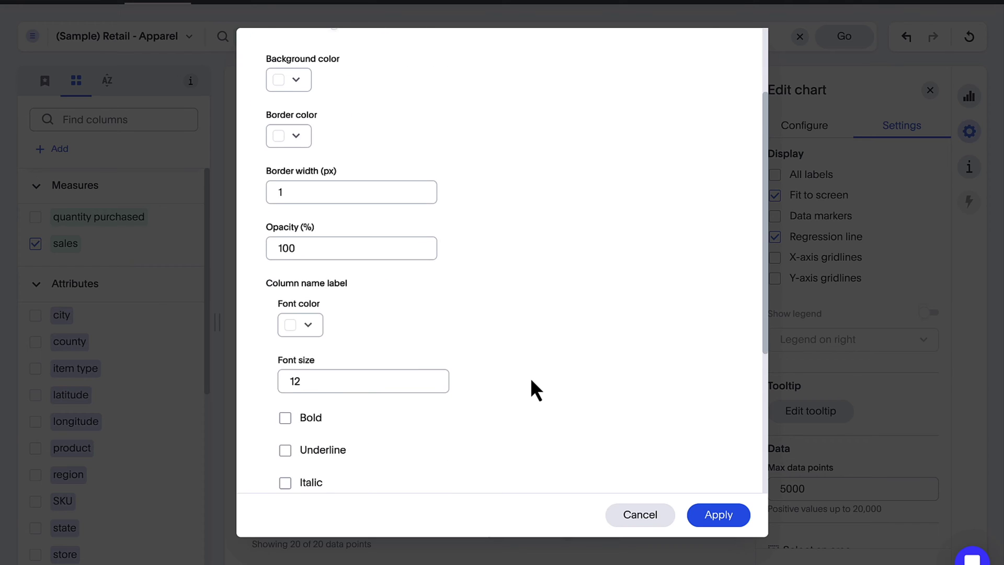
left_click(318, 363)
scroll(438, 401, "down", 2)
scroll(440, 402, "down", 2)
left_click(304, 313)
left_click(322, 340)
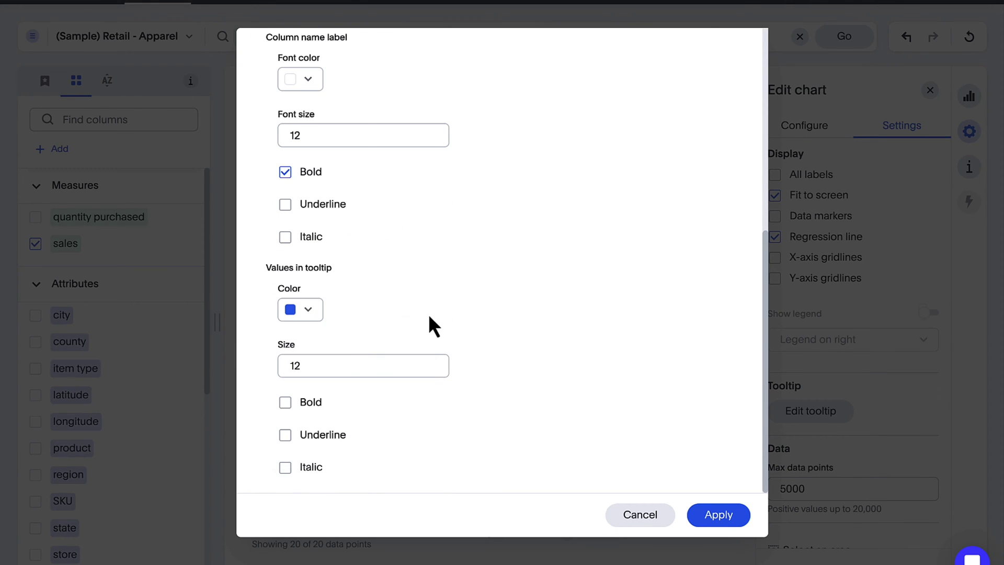
- Make the regression line orange and dashed
scroll(428, 313, "up", 5)
left_click(441, 93)
left_click(293, 152)
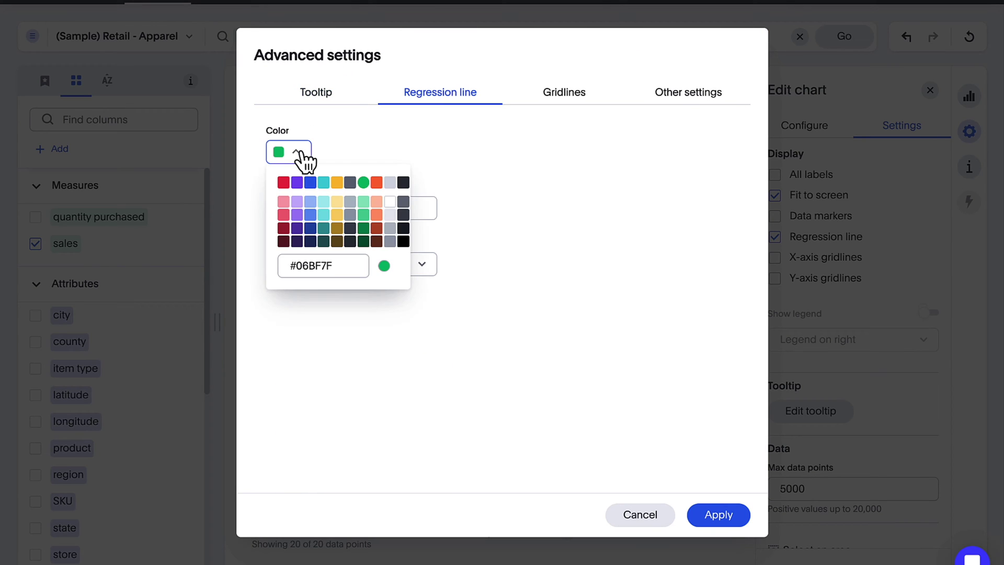
left_click(337, 182)
left_click(336, 263)
left_click(314, 350)
- Give the plotted area a grey background and apply the styling
left_click(558, 108)
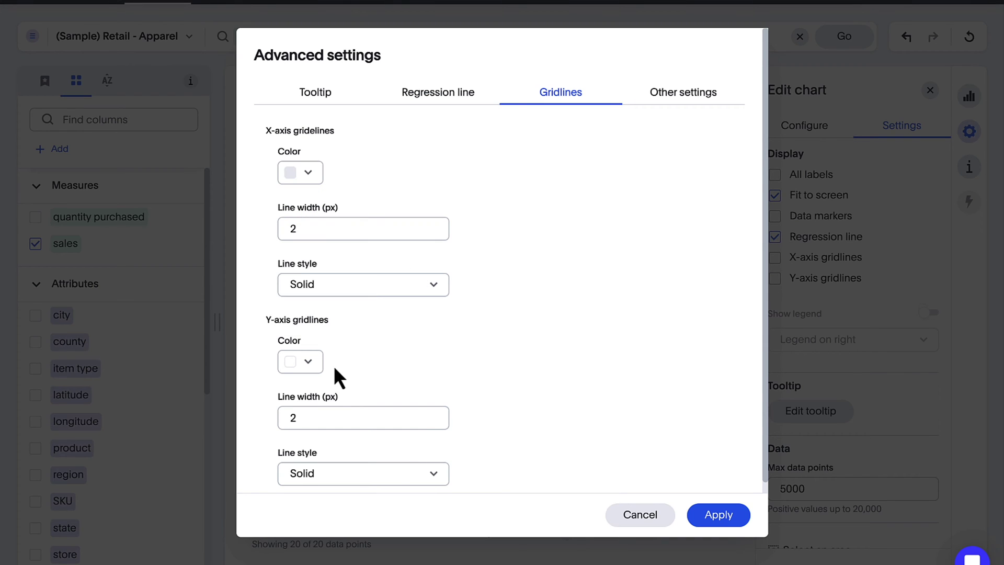
scroll(670, 124, "down", 1)
left_click(683, 82)
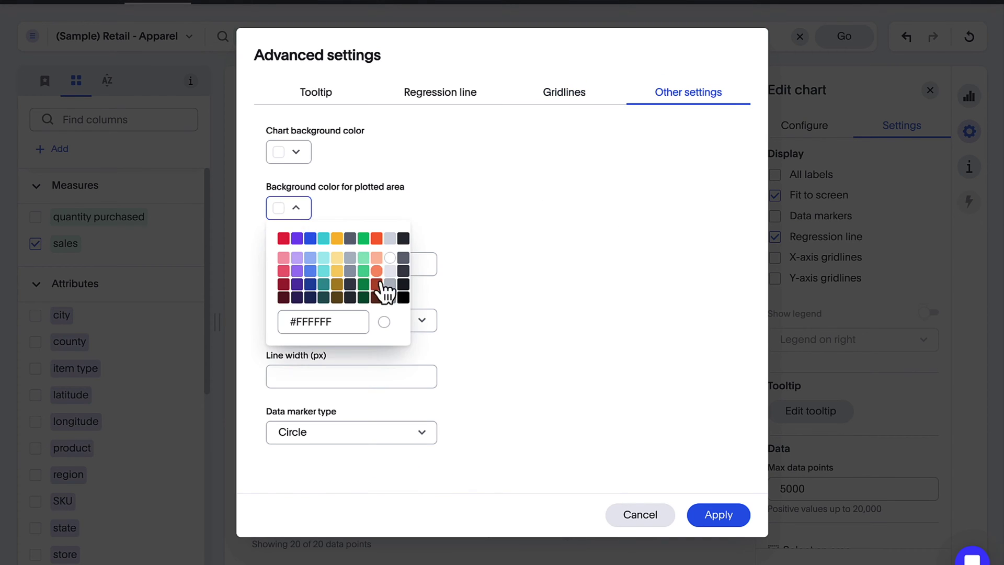
left_click(743, 509)
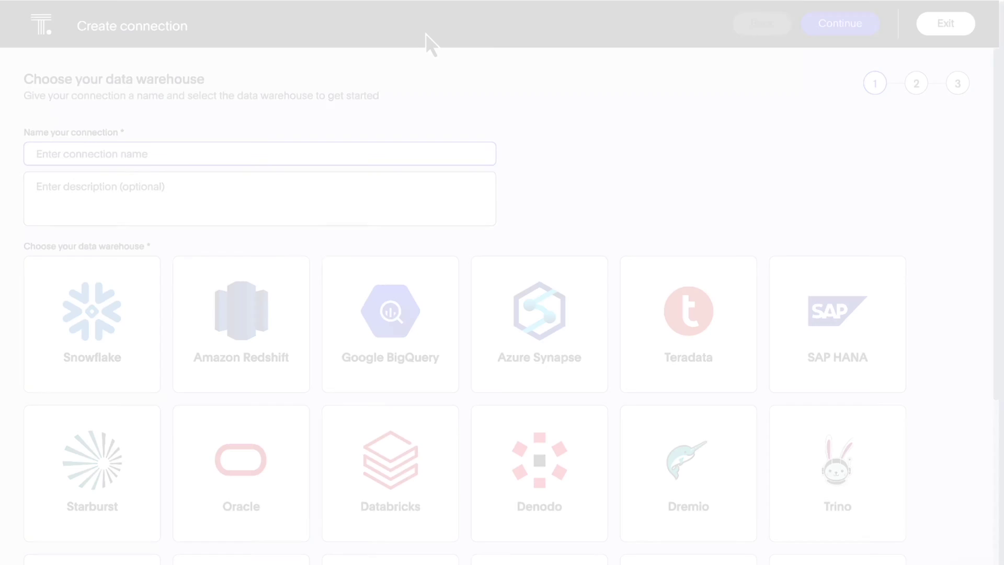
- Name the connection 'Google Cloud SQL for MySQL' and browse the warehouse tiles
type("Google Cloud SQL for MySQL")
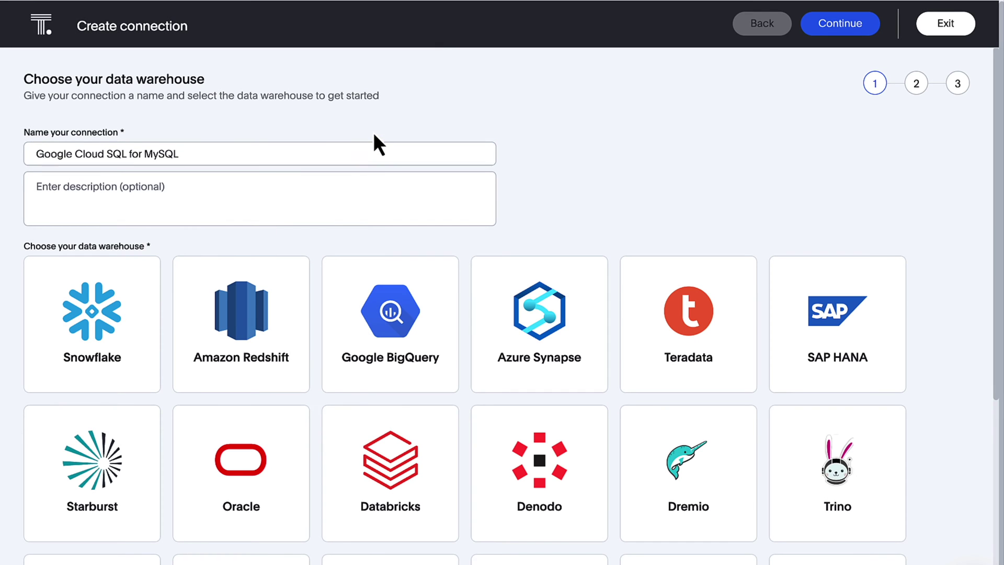
scroll(375, 136, "down", 5)
scroll(372, 132, "down", 2)
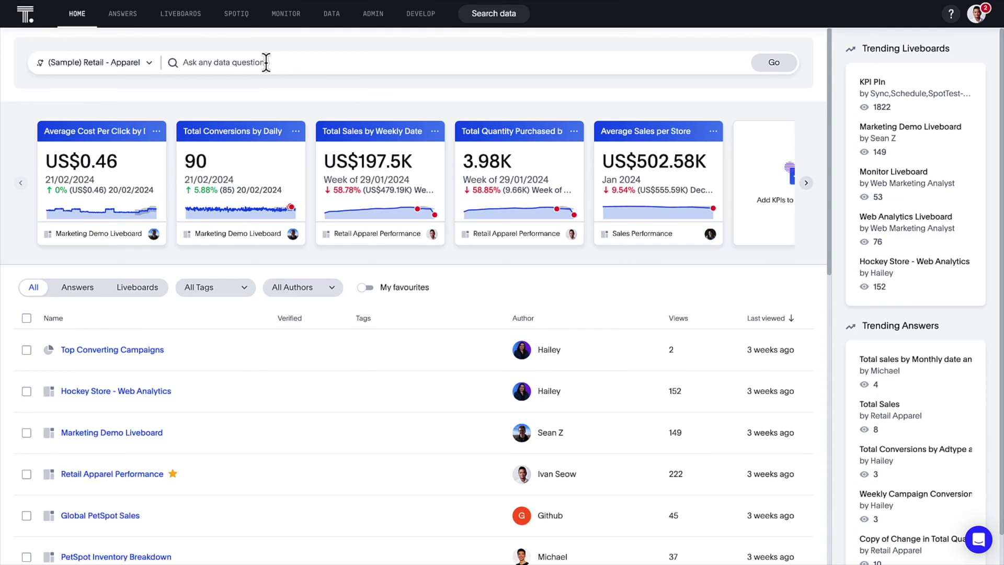
- Ask 'what is the monthly sales growth of jackets in california as a column chart'
left_click(248, 62)
type("what is the monthly sales growth of jacket")
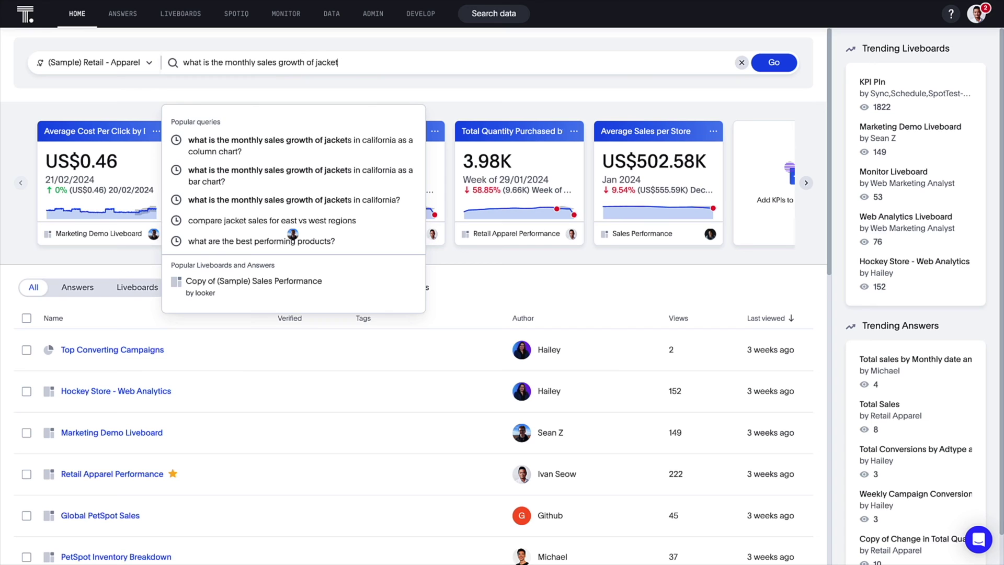
type("s in california as a column chart")
key("Return")
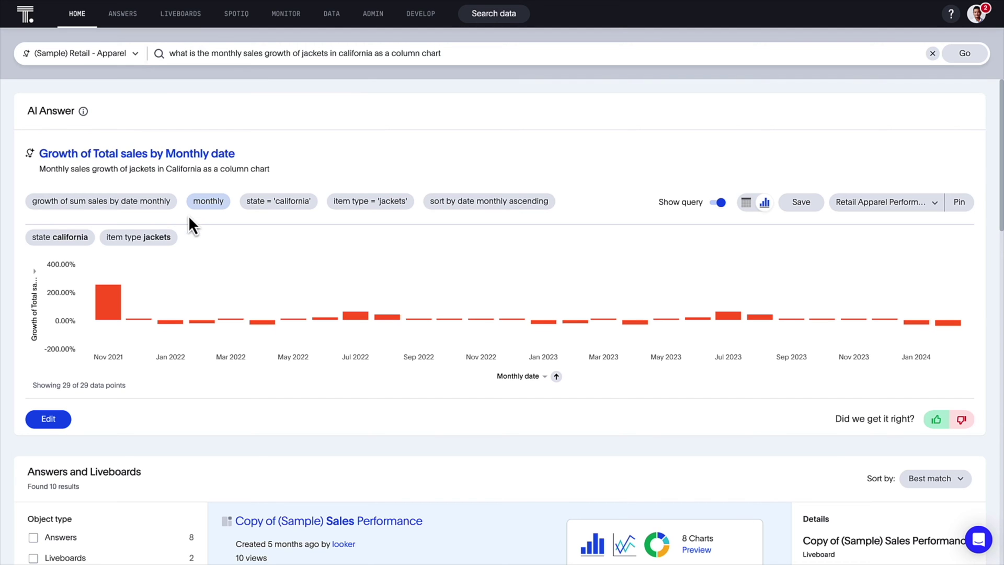
mouse_move(120, 306)
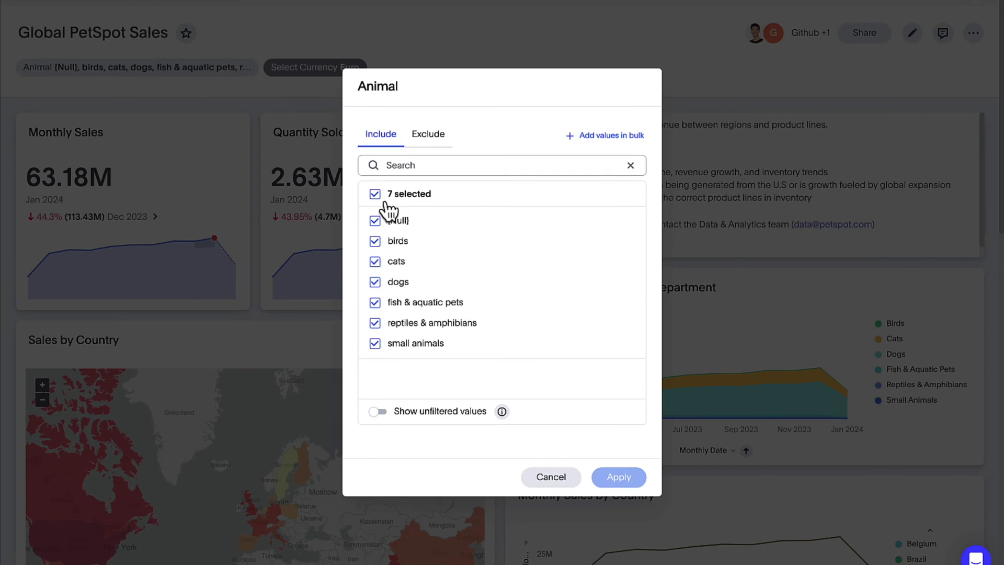
- Filter the Animal filter to dogs only
left_click(382, 196)
left_click(374, 283)
left_click(619, 475)
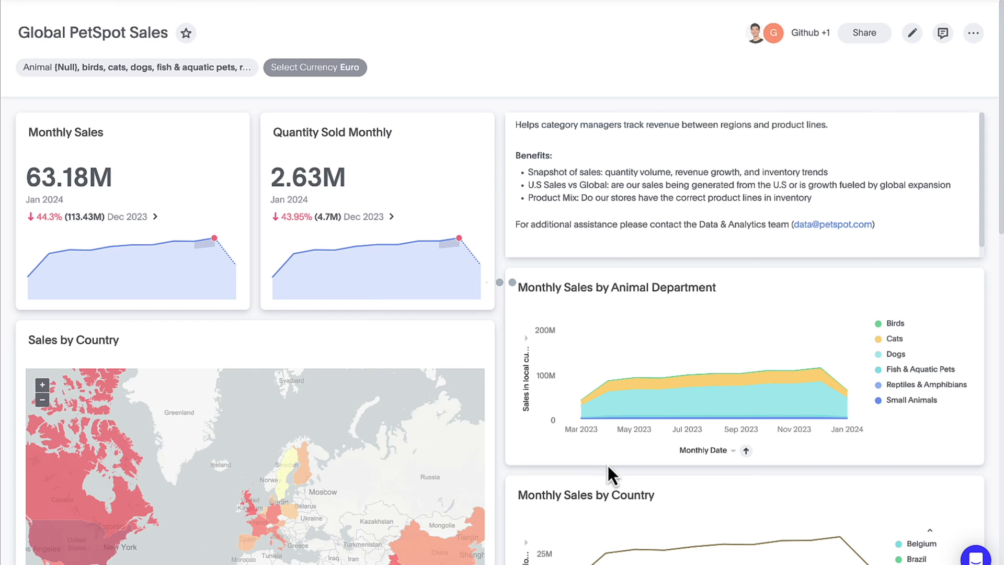
- Switch the dashboard currency to United States Dollar
left_click(216, 73)
left_click(362, 231)
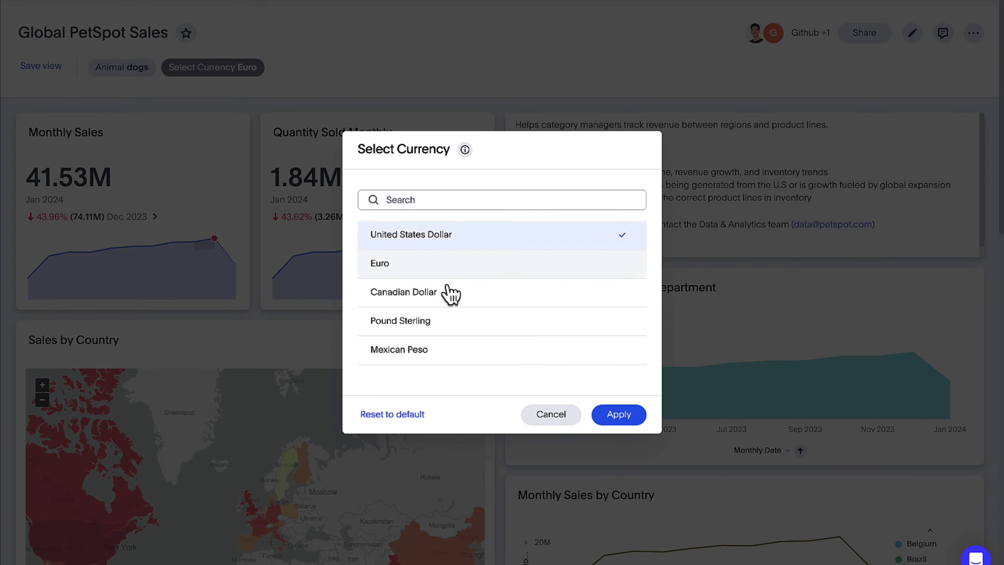
left_click(620, 416)
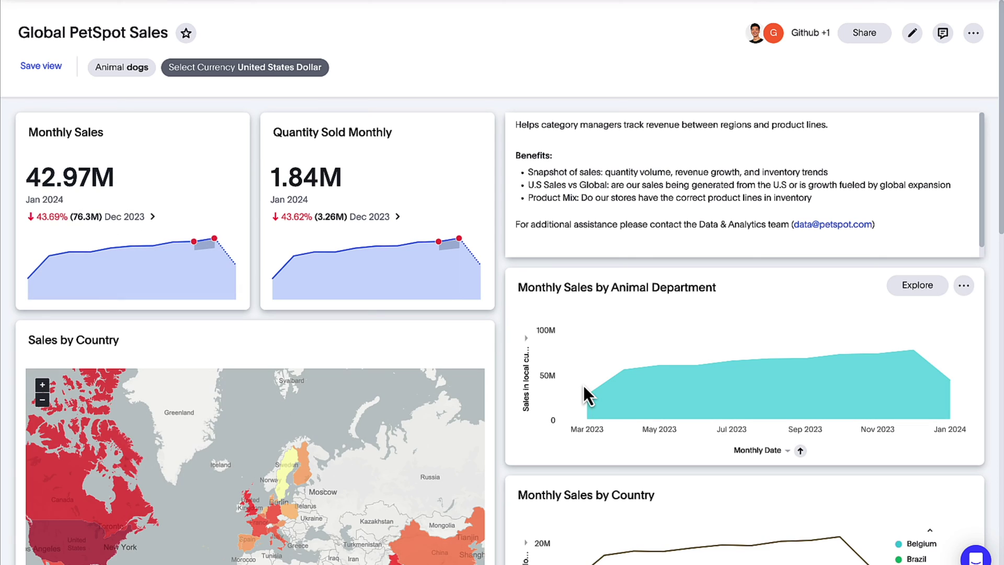
- Set up a Monthly Sales alert with an 11% change threshold
left_click(212, 130)
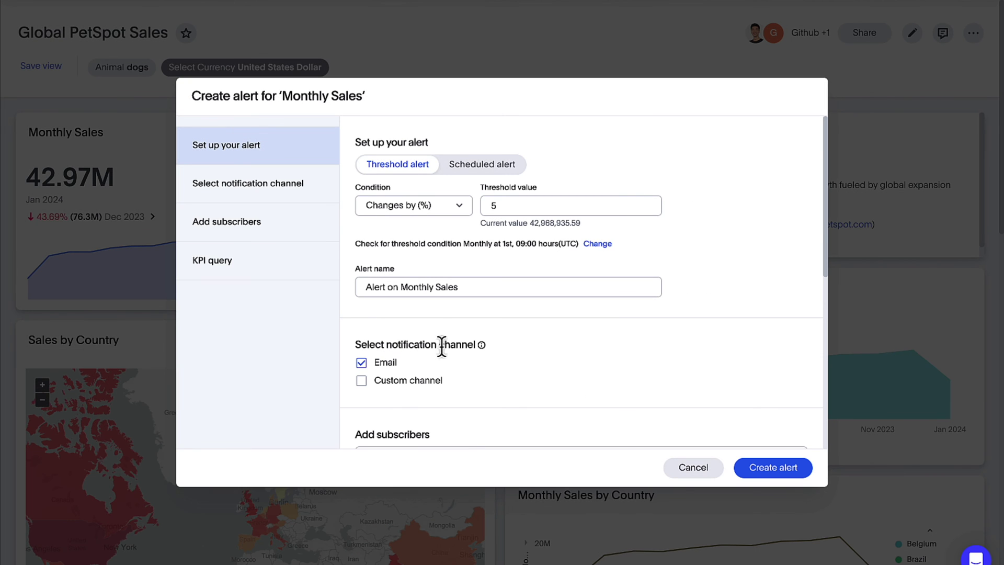
left_click(516, 196)
key("BackSpace")
type("11")
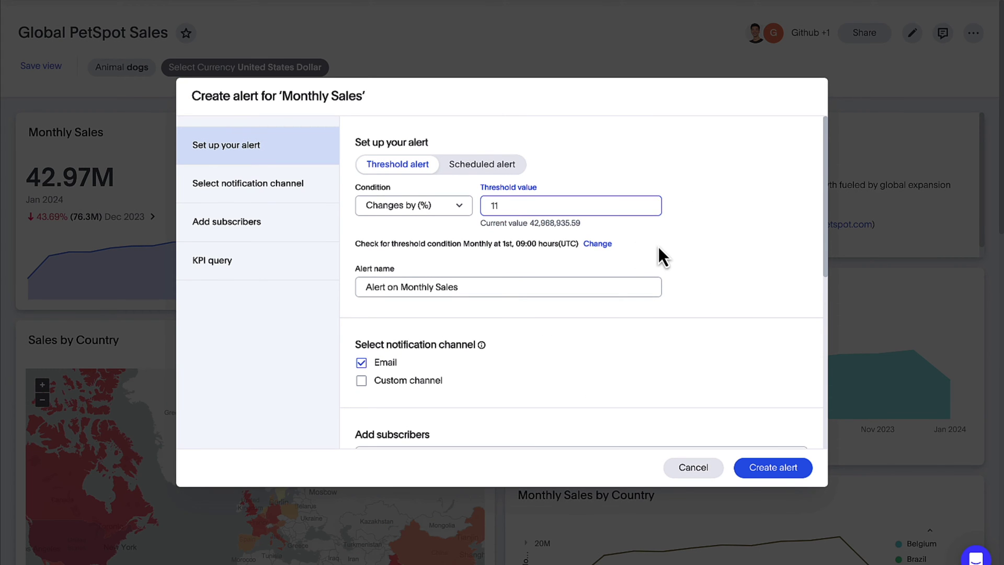
scroll(661, 246, "down", 1)
scroll(661, 246, "down", 5)
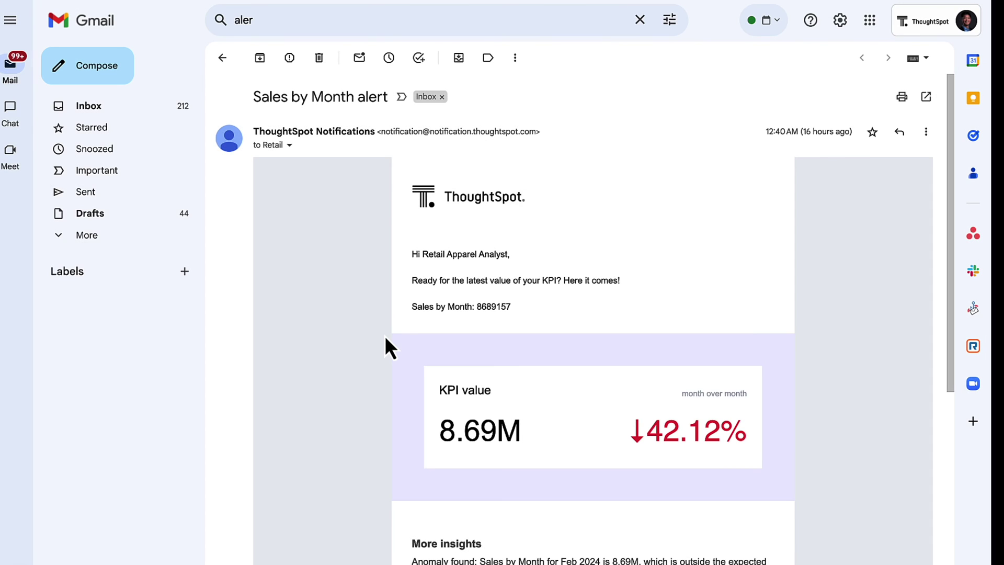
scroll(385, 339, "down", 2)
scroll(385, 338, "down", 1)
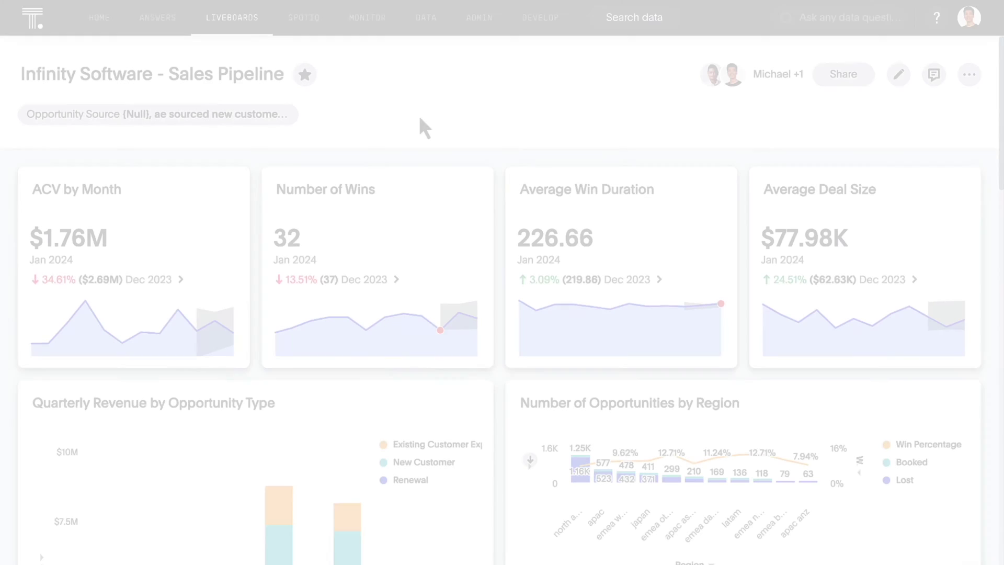
- Open change analysis for the revenue drop and review the Opportunity Type breakdown
left_click(133, 282)
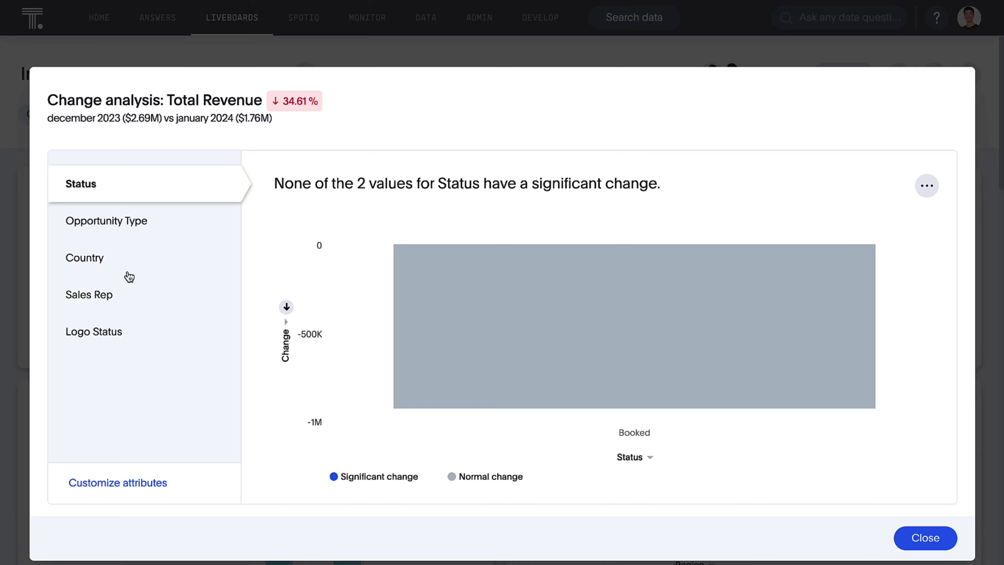
left_click(128, 220)
left_click(109, 483)
- Add Region, Stage and Division, remove Status, Opportunity Type and Logo Status, for all users
left_click(423, 284)
left_click(423, 307)
left_click(424, 331)
scroll(432, 308, "down", 2)
left_click(424, 329)
left_click(425, 352)
scroll(442, 269, "down", 2)
scroll(440, 314, "down", 3)
left_click(425, 343)
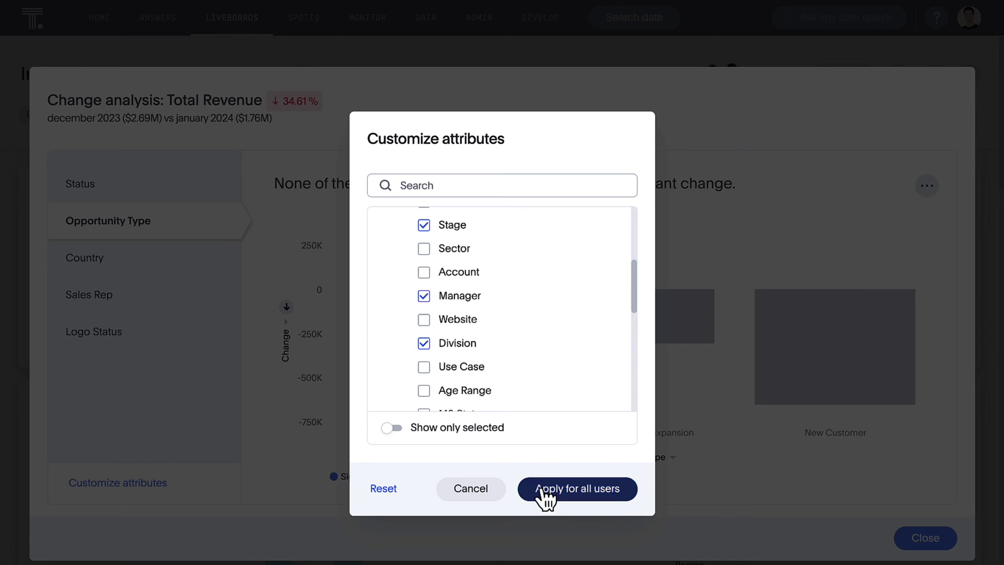
left_click(544, 492)
- Review the Region and Manager breakdowns, then close and reopen the ACV change analysis
left_click(154, 226)
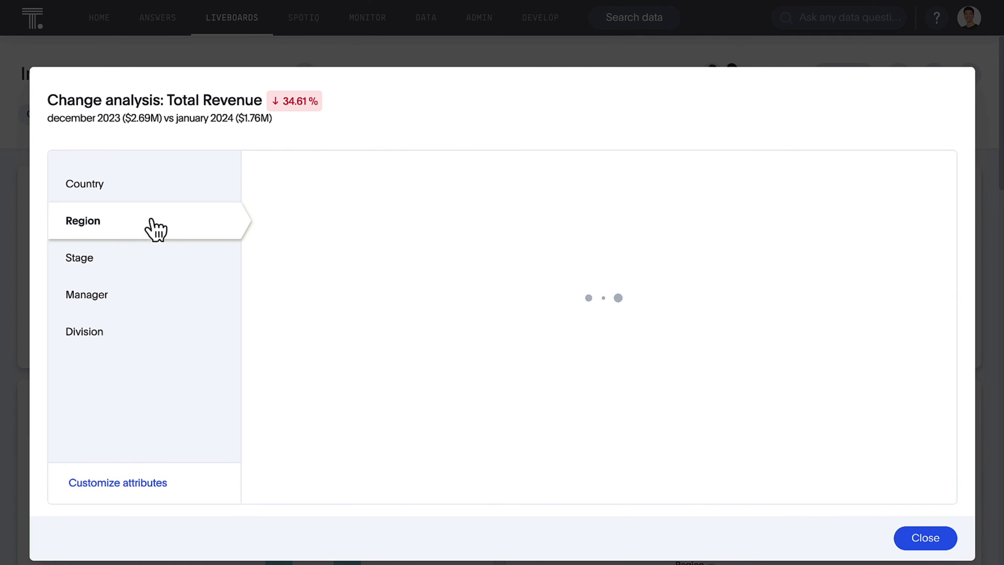
left_click(152, 311)
left_click(953, 546)
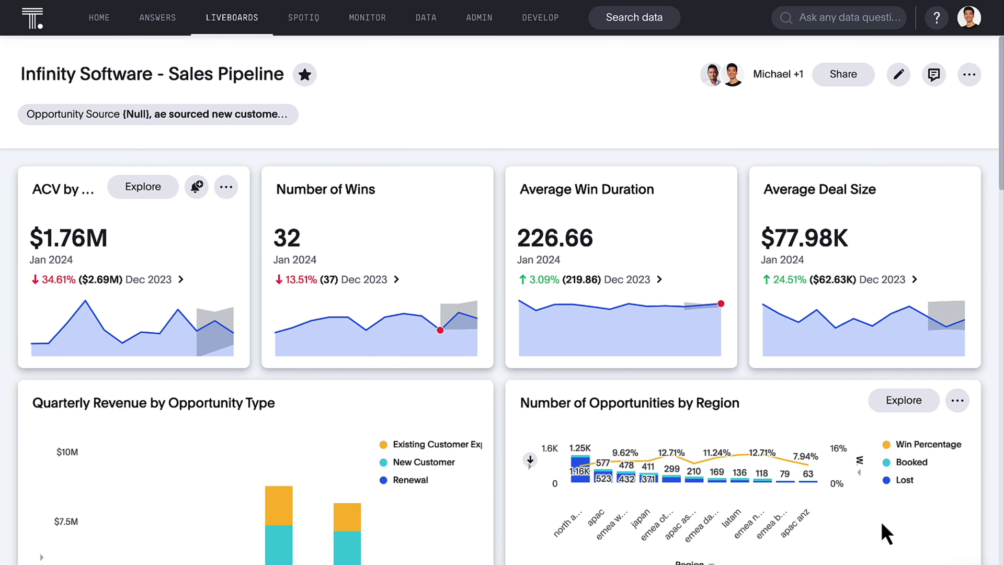
left_click(125, 282)
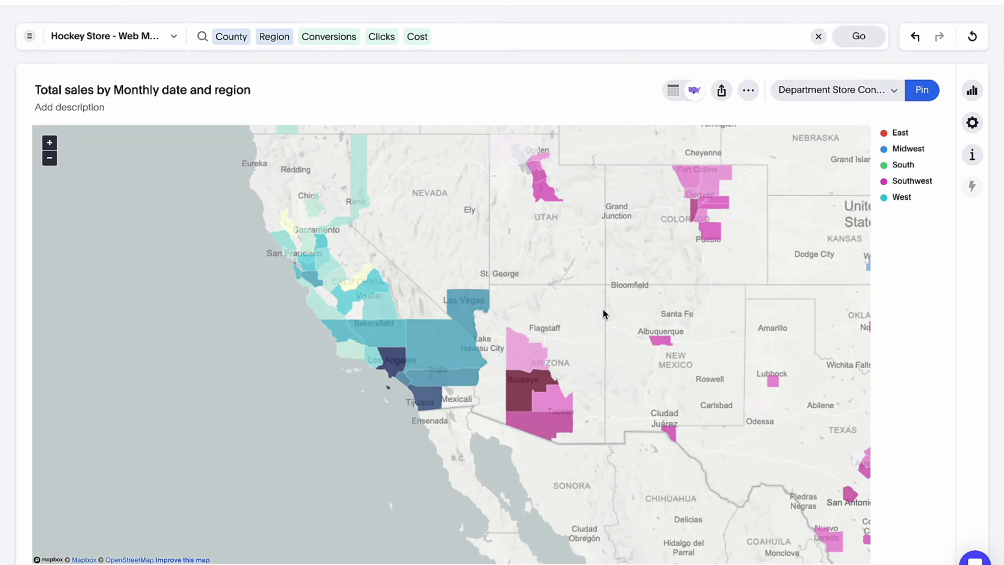
- Add Region and Total Clicks to the map tooltip alongside County and Total Conversions
mouse_move(446, 340)
left_click(973, 123)
left_click(930, 119)
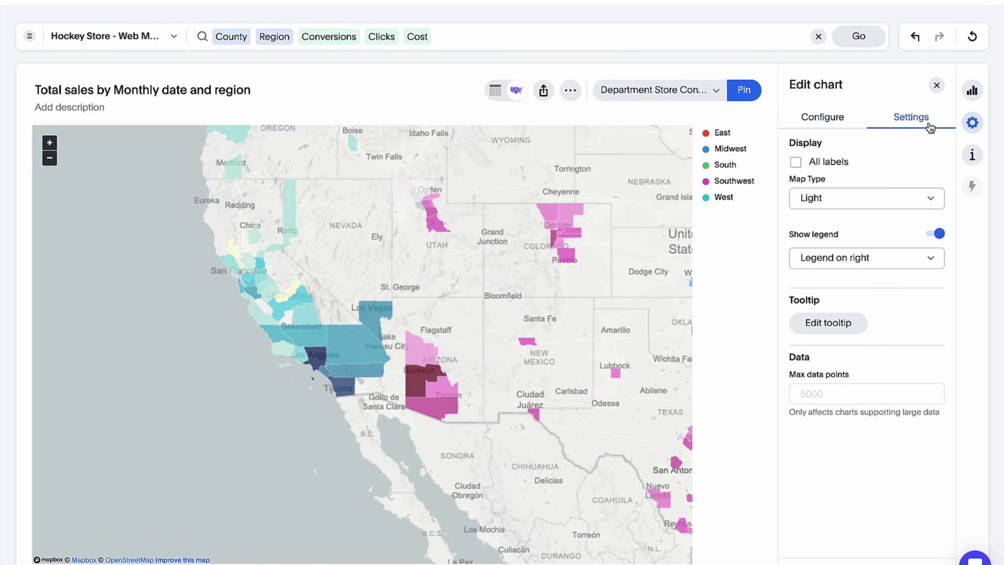
left_click(828, 320)
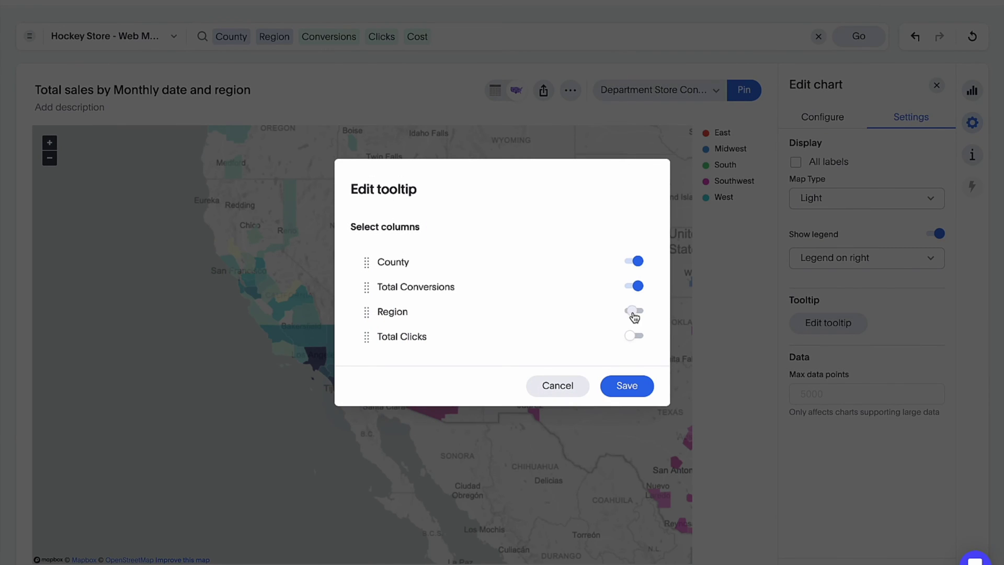
left_click(632, 338)
left_click(627, 385)
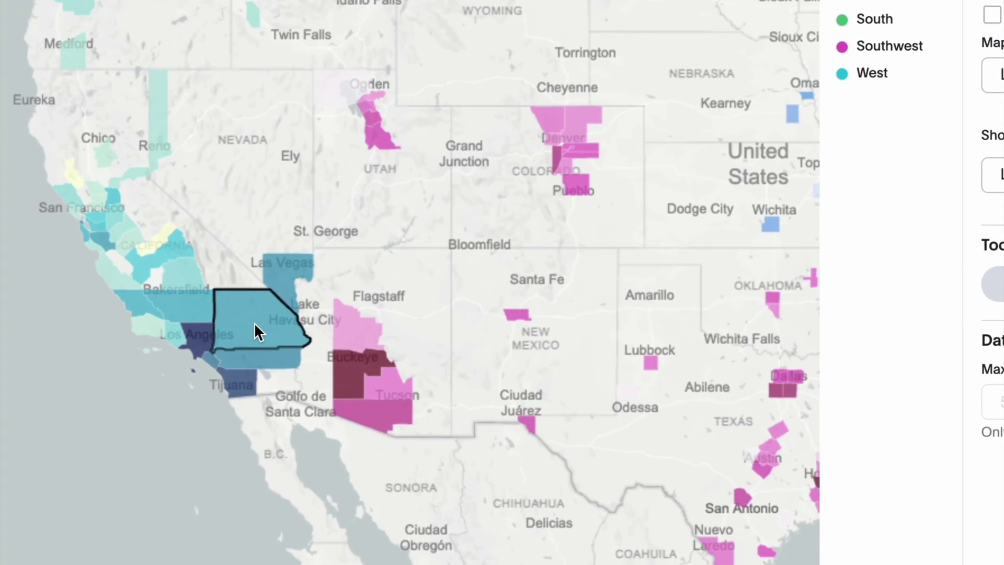
mouse_move(334, 342)
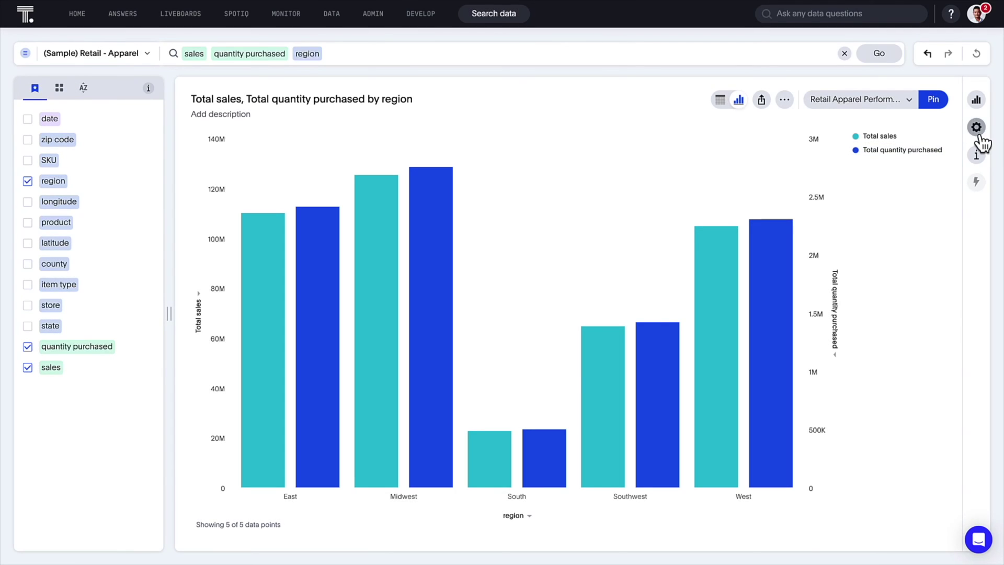
- Rename Total sales to 'Global sales' and Total quantity purchased to 'Quantity purchased'
left_click(977, 128)
left_click(867, 226)
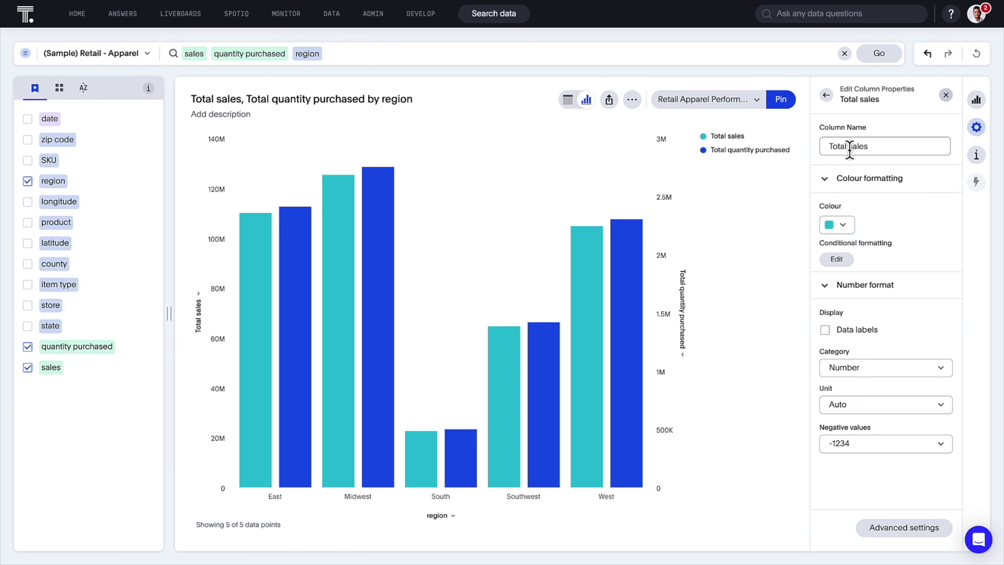
left_click_drag(849, 149, 820, 154)
type("Glob")
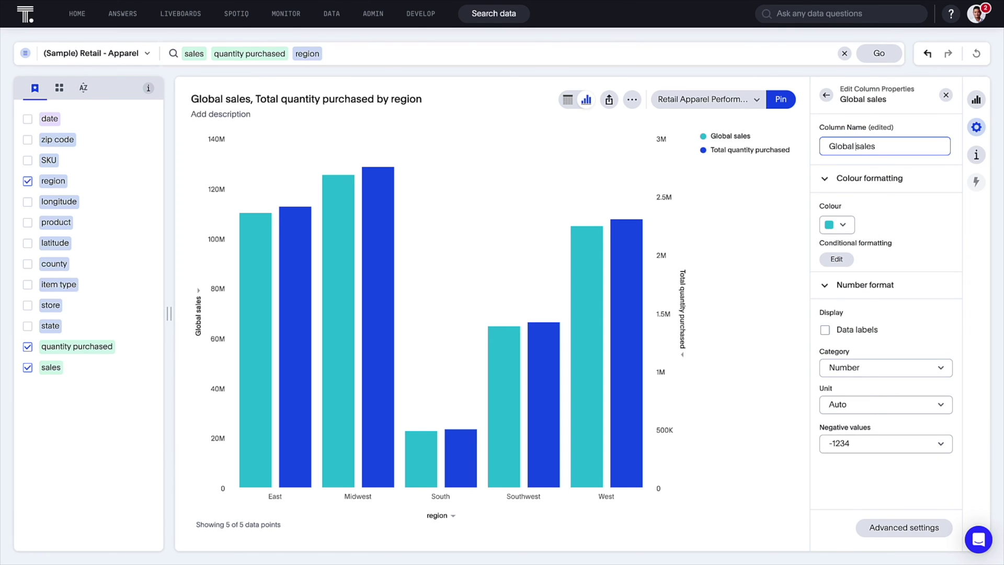
left_click(826, 95)
left_click(864, 235)
left_click_drag(857, 148, 814, 157)
type("Quantity purchased")
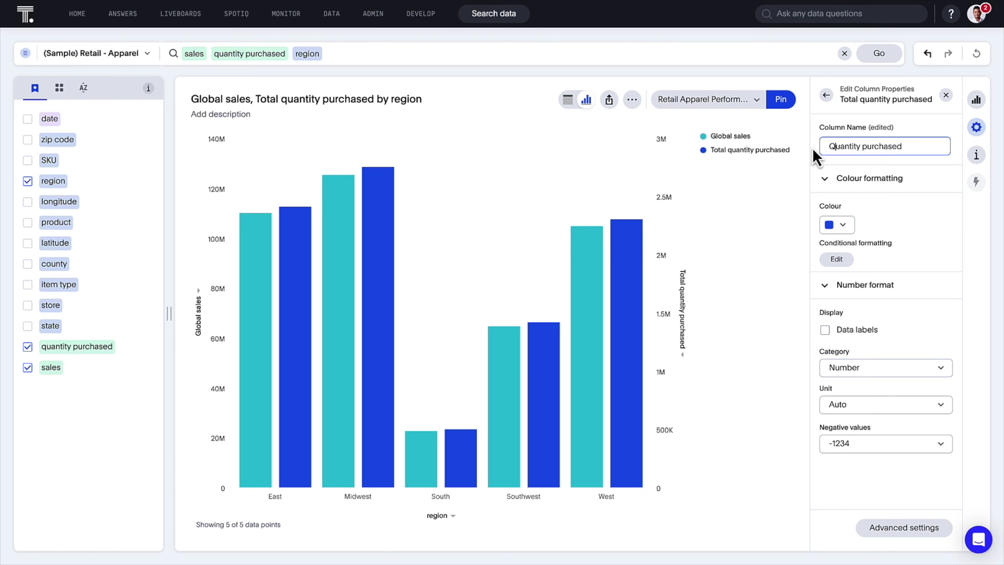
left_click(946, 96)
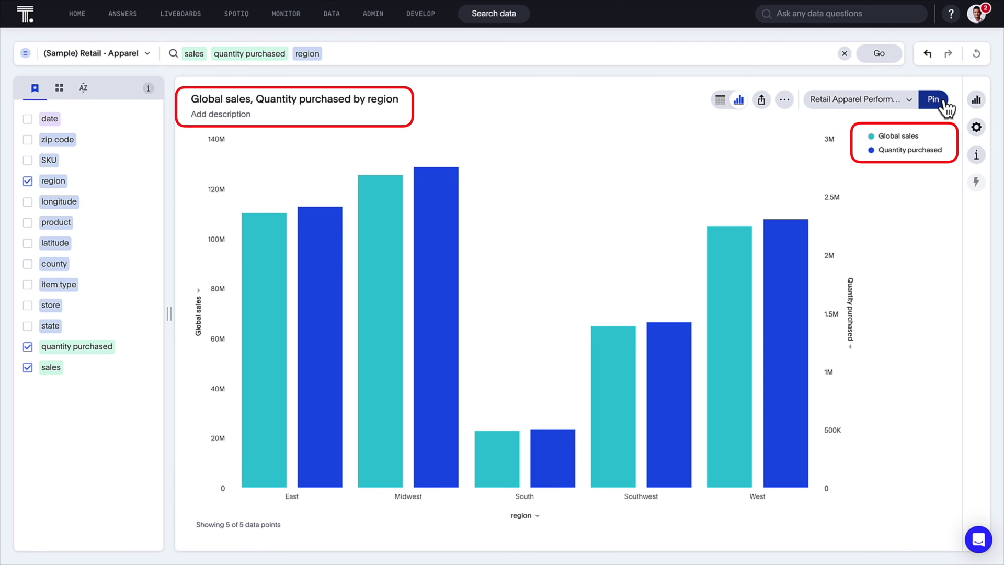
- Set the Total CLICKS line to treat data for missing dates as 0
left_click(722, 100)
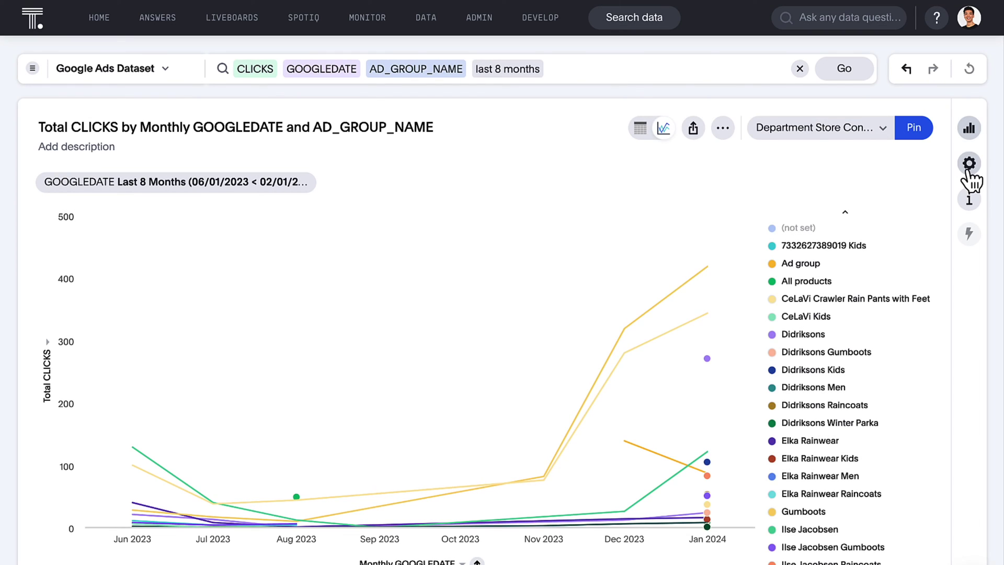
left_click(968, 164)
left_click(850, 303)
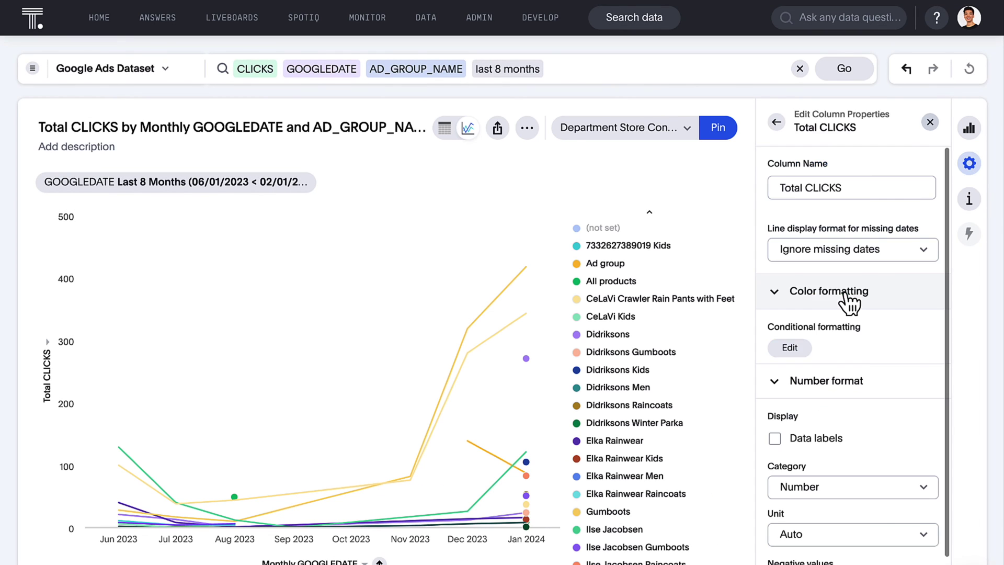
left_click(853, 250)
left_click(855, 306)
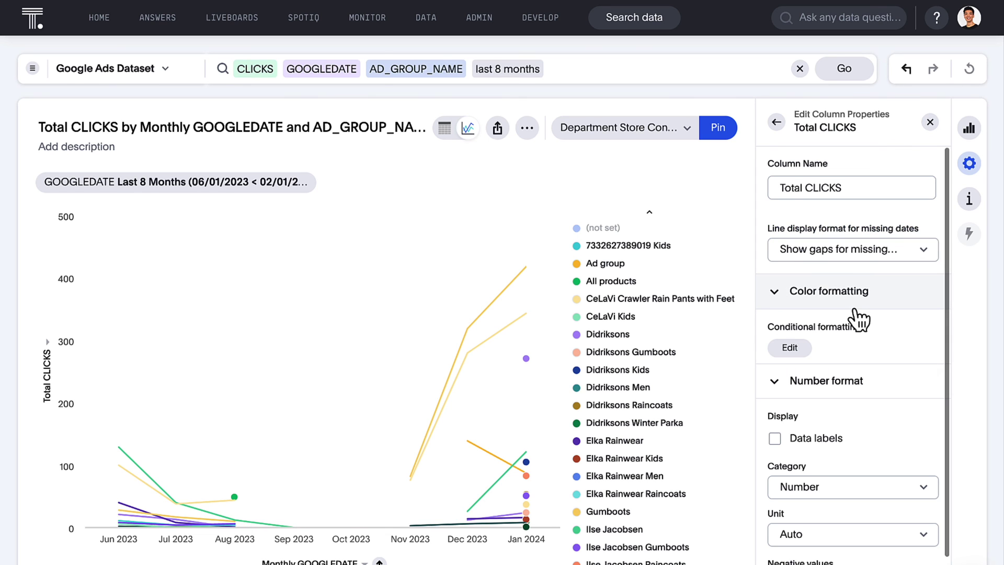
left_click(800, 256)
left_click(853, 335)
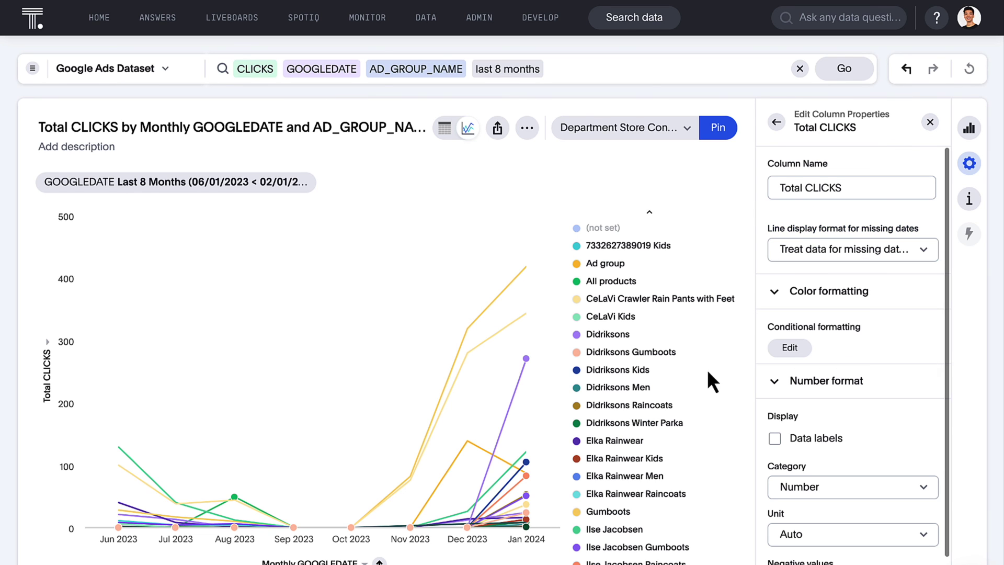